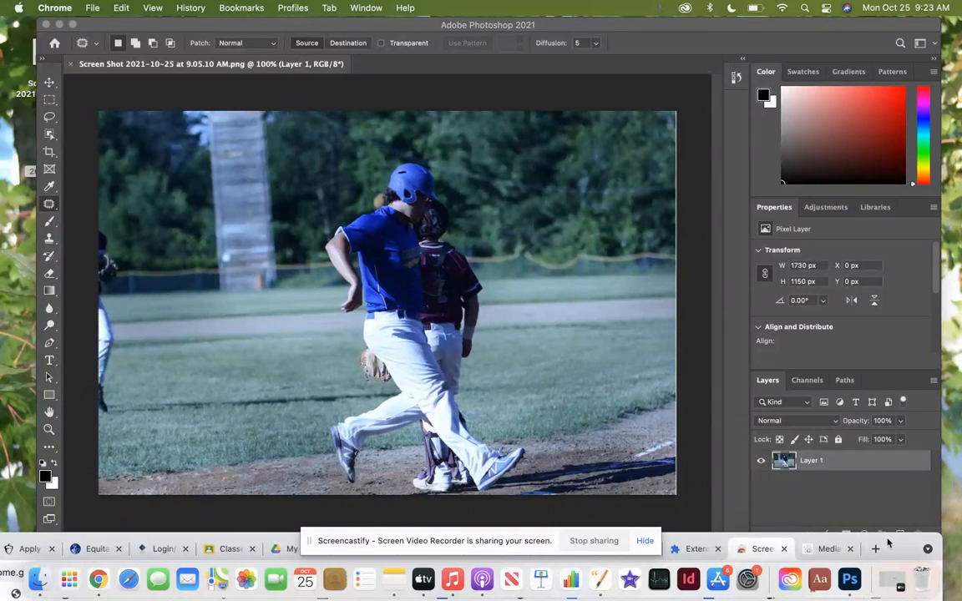
left_click_drag(889, 543, 919, 542)
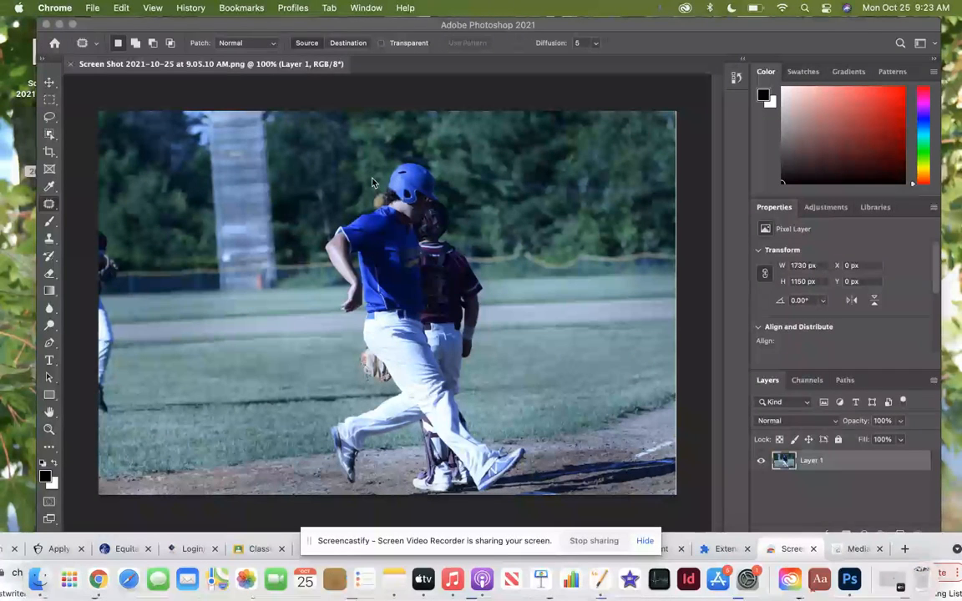
left_click(900, 47)
left_click(899, 47)
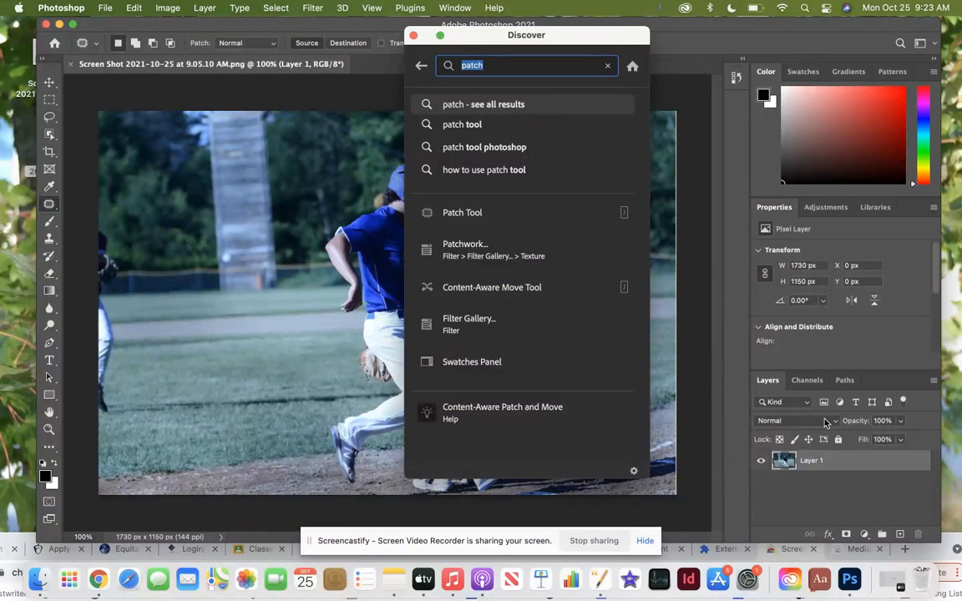
left_click(414, 35)
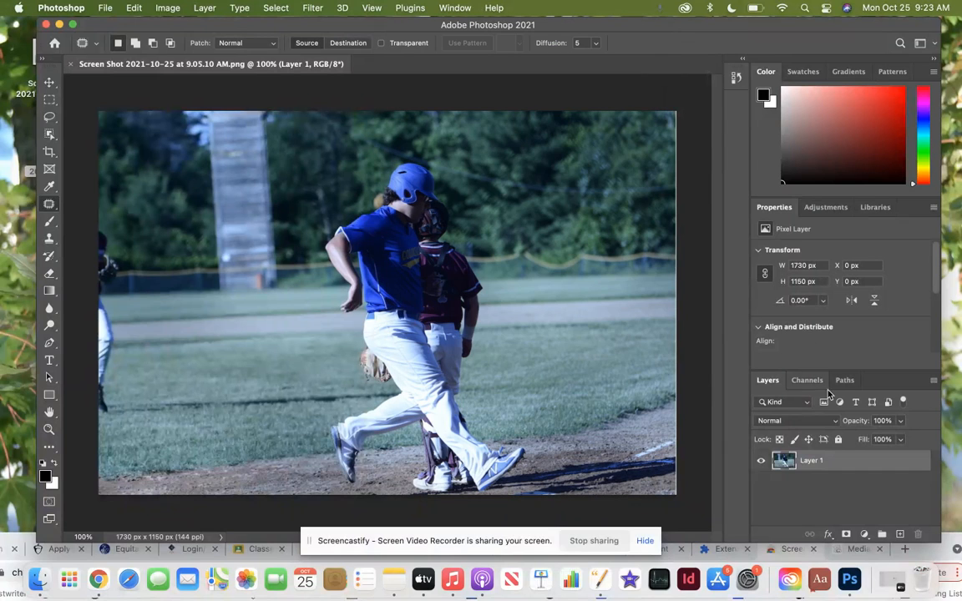
Duplicate the photo layer and make the original layer active.
left_click(794, 489)
left_click(809, 465)
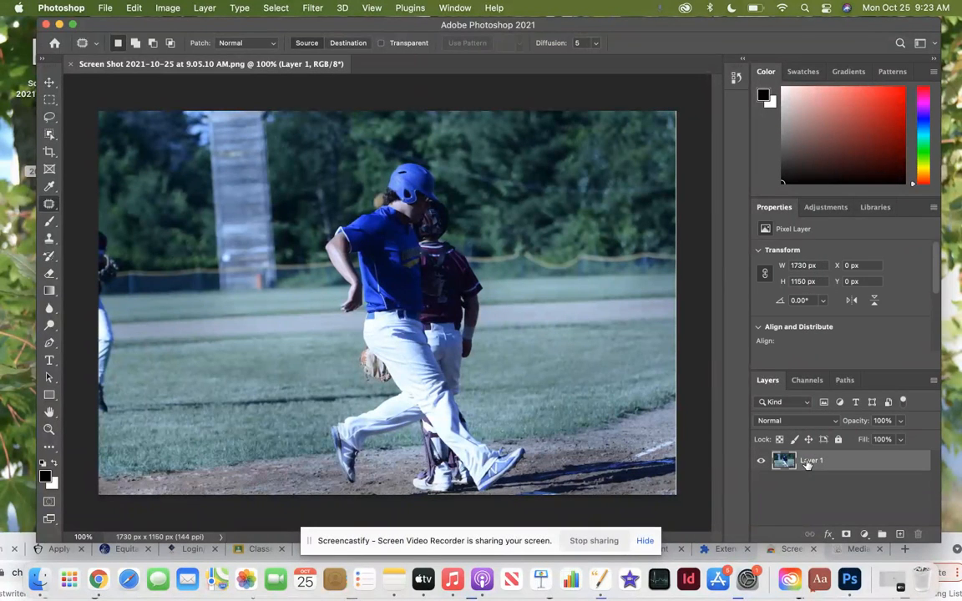
key("super+v")
left_click(808, 482)
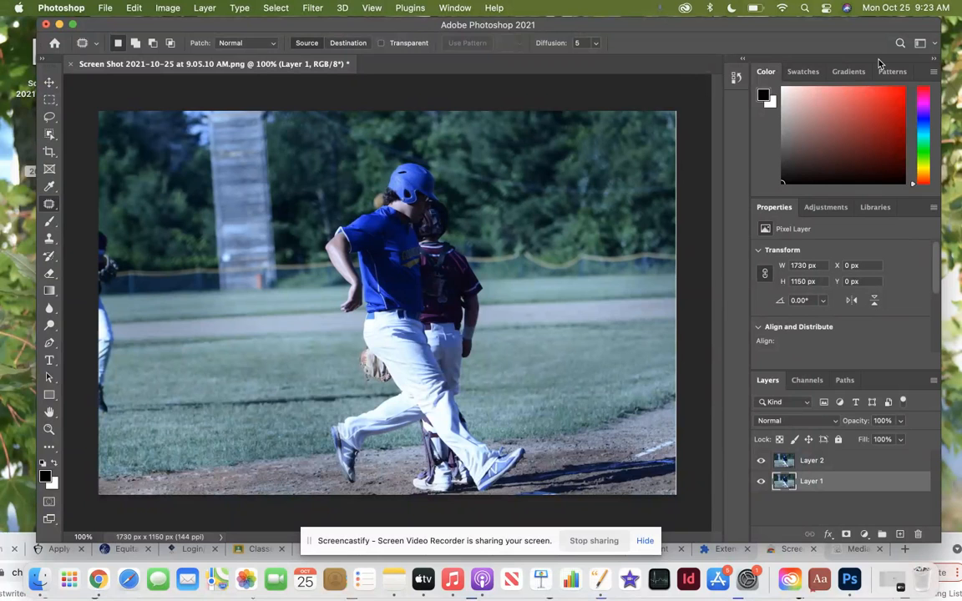
Search the Discover window for "patch tool", activate the Patch tool and move the window off the photo.
key("super+f")
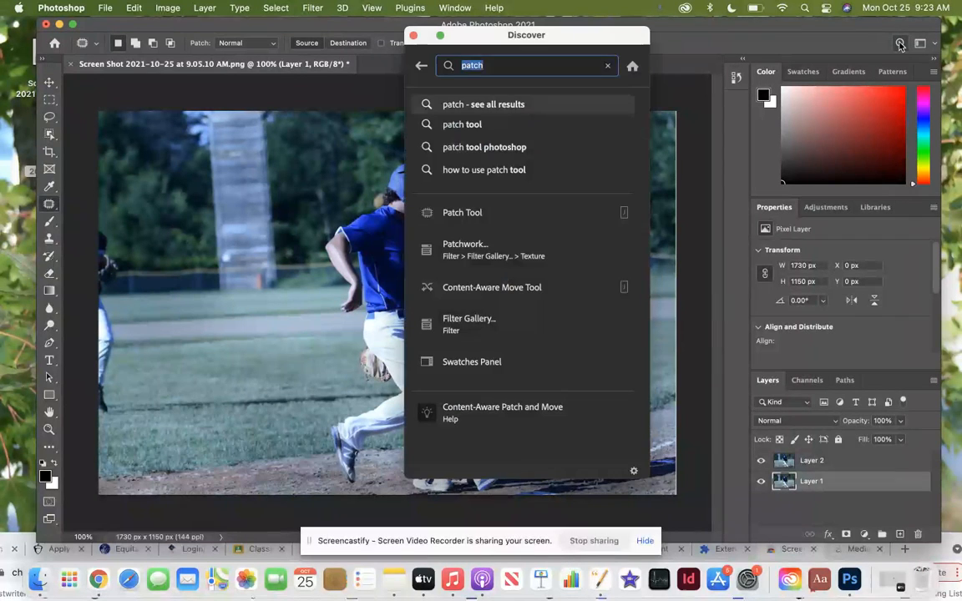
type("patch")
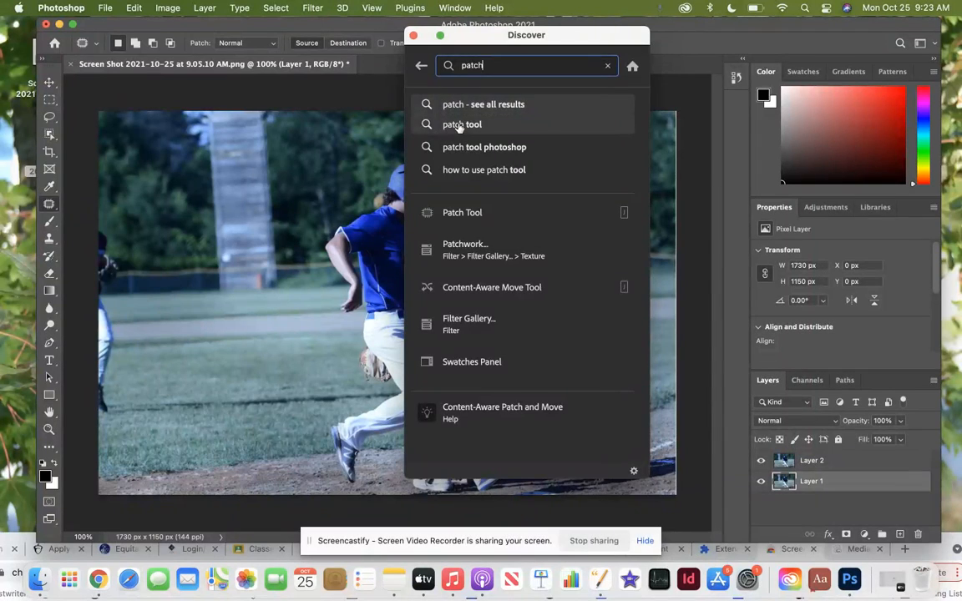
left_click(462, 125)
left_click(488, 171)
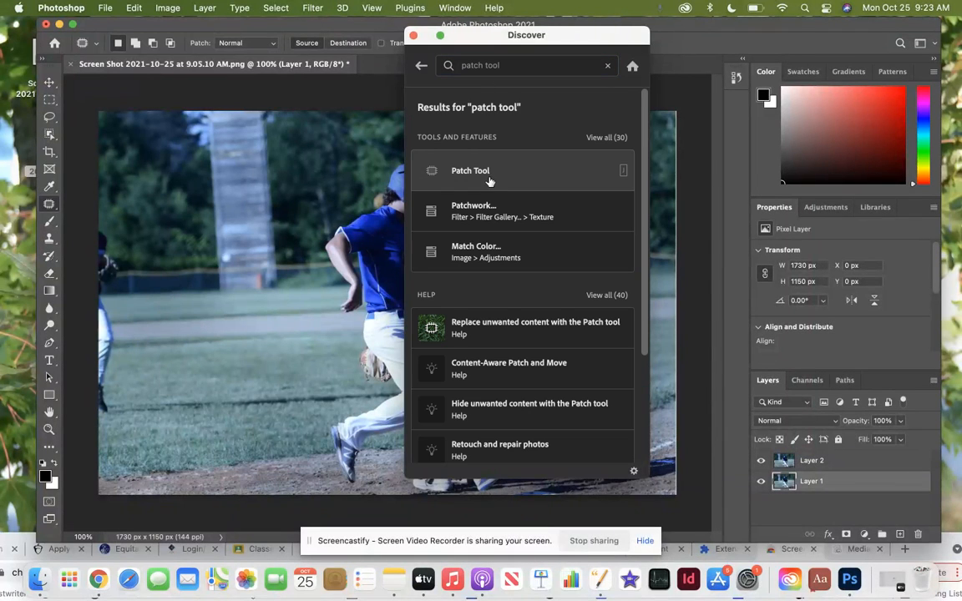
left_click_drag(605, 35, 949, 100)
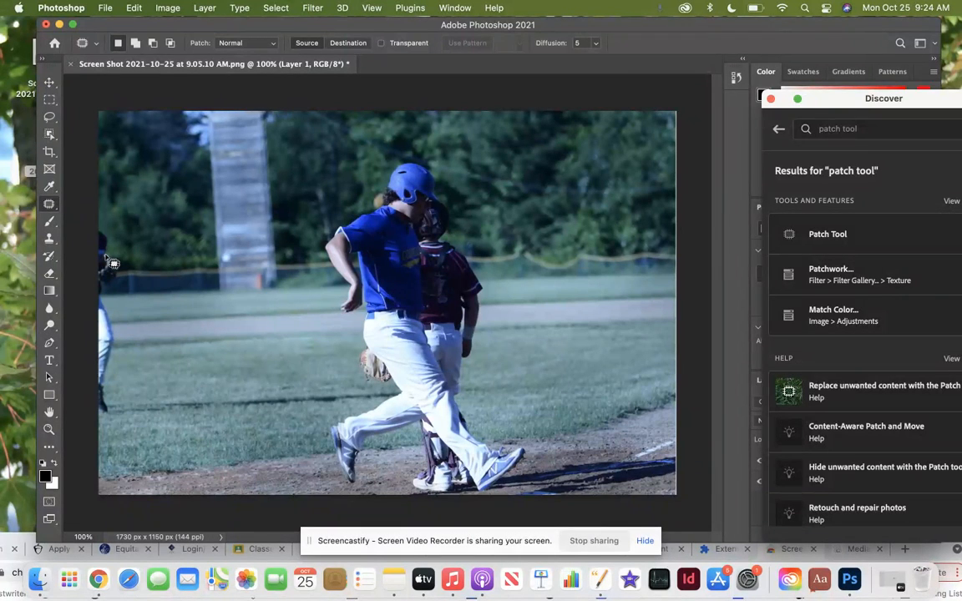
Try to patch out the partly visible player at the photo's left edge on Layer 1, and close the Discover window.
mouse_move(97, 209)
left_mouse_down()
mouse_move(132, 314)
mouse_move(129, 384)
mouse_move(102, 430)
mouse_move(91, 405)
mouse_move(86, 275)
left_mouse_up()
left_click_drag(98, 230, 92, 189)
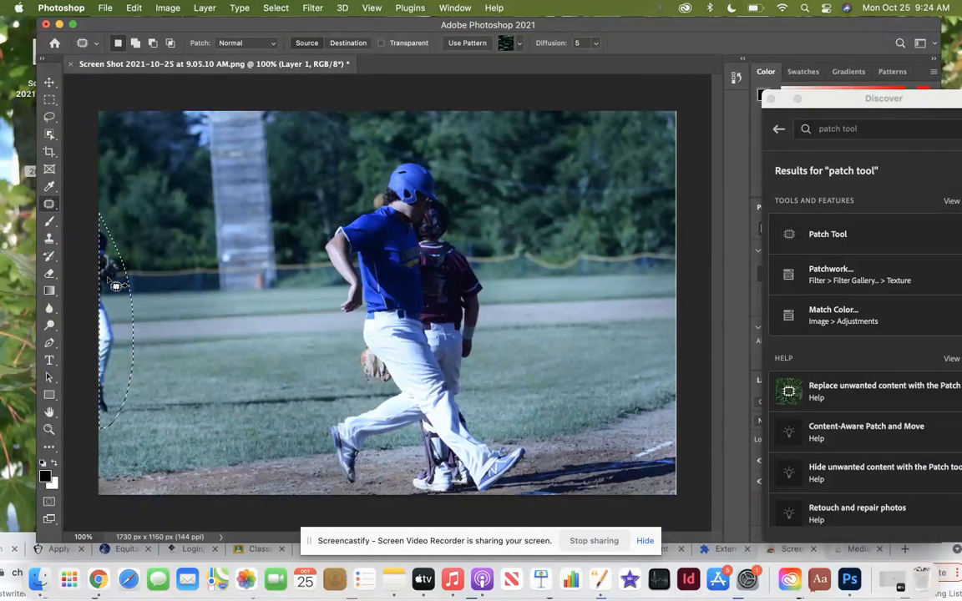
left_click_drag(118, 286, 155, 278)
left_click(162, 264)
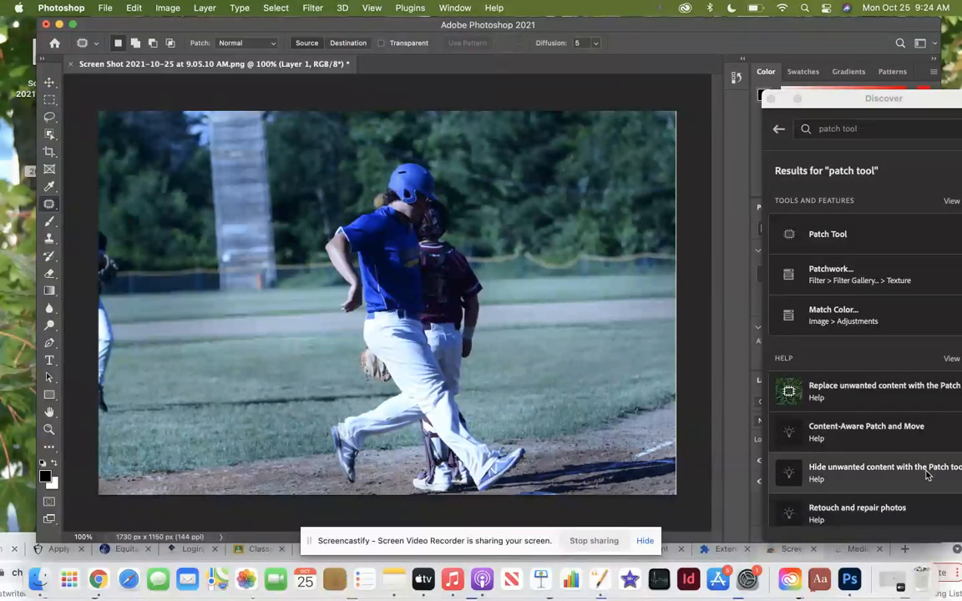
left_click(773, 99)
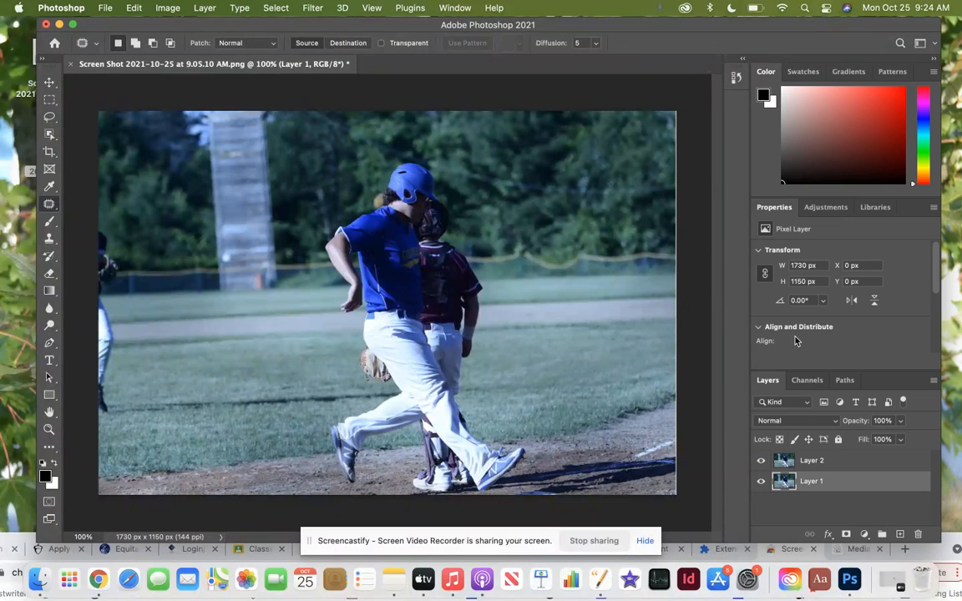
left_click(782, 481)
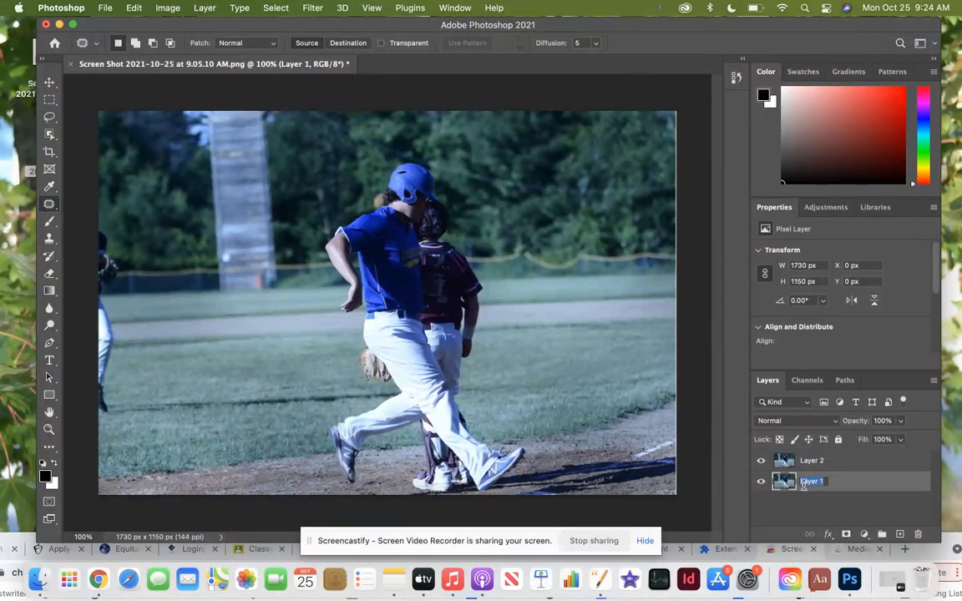
mouse_move(101, 193)
left_mouse_down()
mouse_move(80, 341)
mouse_move(92, 427)
mouse_move(123, 387)
mouse_move(120, 216)
mouse_move(101, 177)
left_mouse_up()
mouse_move(103, 223)
left_mouse_down()
mouse_move(139, 220)
mouse_move(118, 238)
mouse_move(142, 219)
mouse_move(166, 271)
mouse_move(197, 211)
mouse_move(164, 180)
mouse_move(170, 362)
left_mouse_up()
left_click(149, 200)
left_click(171, 363)
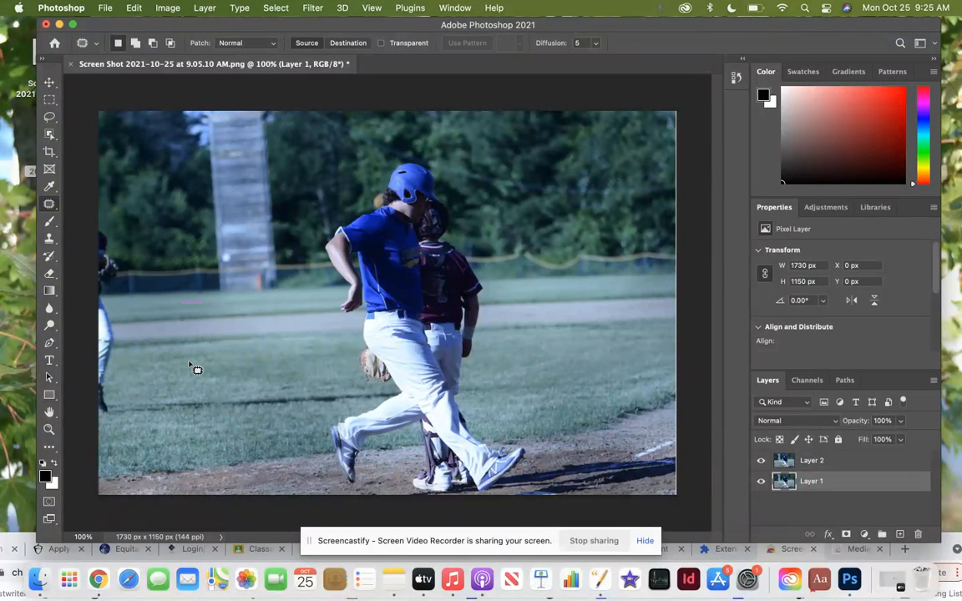
Make Layer 2 the active layer for patching.
left_click(824, 469)
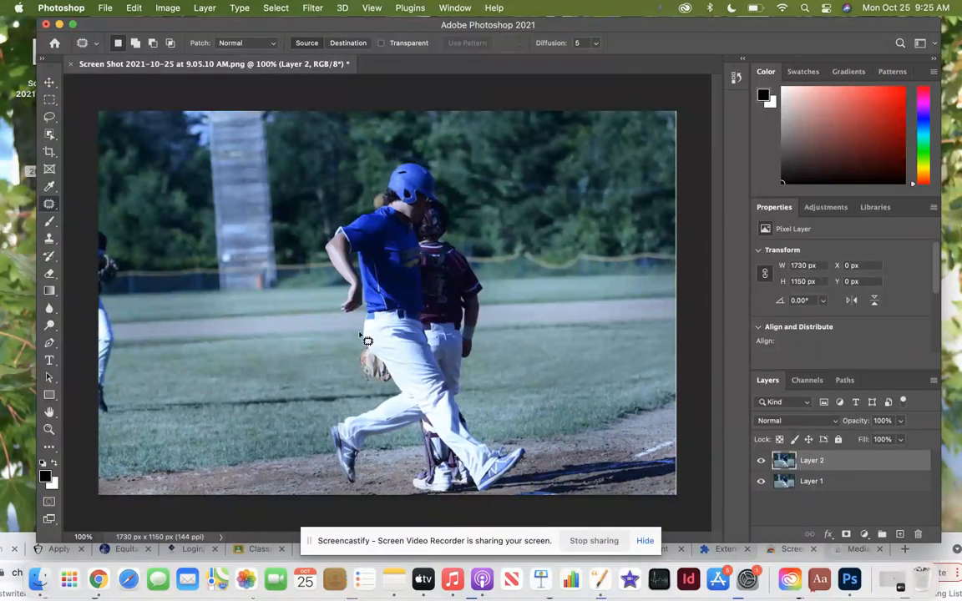
Try patching the player at the photo's left edge on Layer 2 with a loose selection, and undo the patch and selection.
mouse_move(99, 202)
left_mouse_down()
mouse_move(106, 413)
mouse_move(137, 331)
mouse_move(136, 173)
mouse_move(114, 200)
left_mouse_up()
mouse_move(172, 224)
left_mouse_down()
mouse_move(204, 290)
mouse_move(185, 414)
mouse_move(167, 269)
mouse_move(150, 238)
left_mouse_up()
left_click(73, 247)
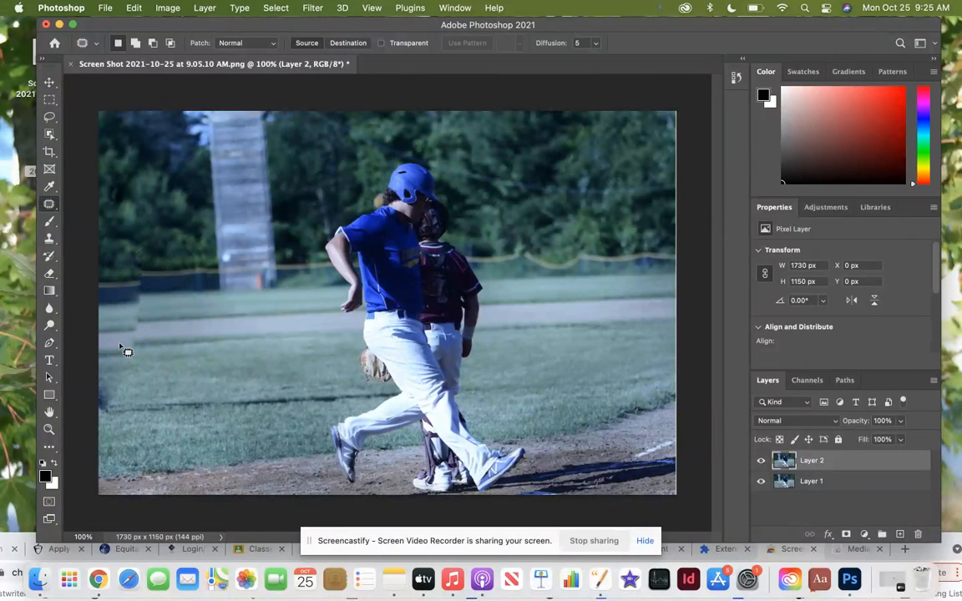
key("super+z")
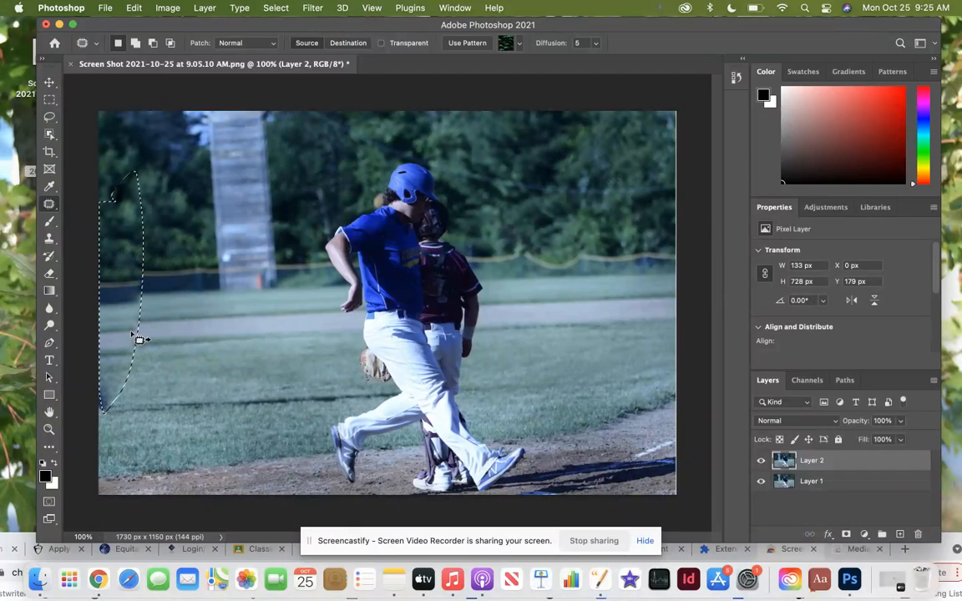
key("super+z")
left_click(155, 241)
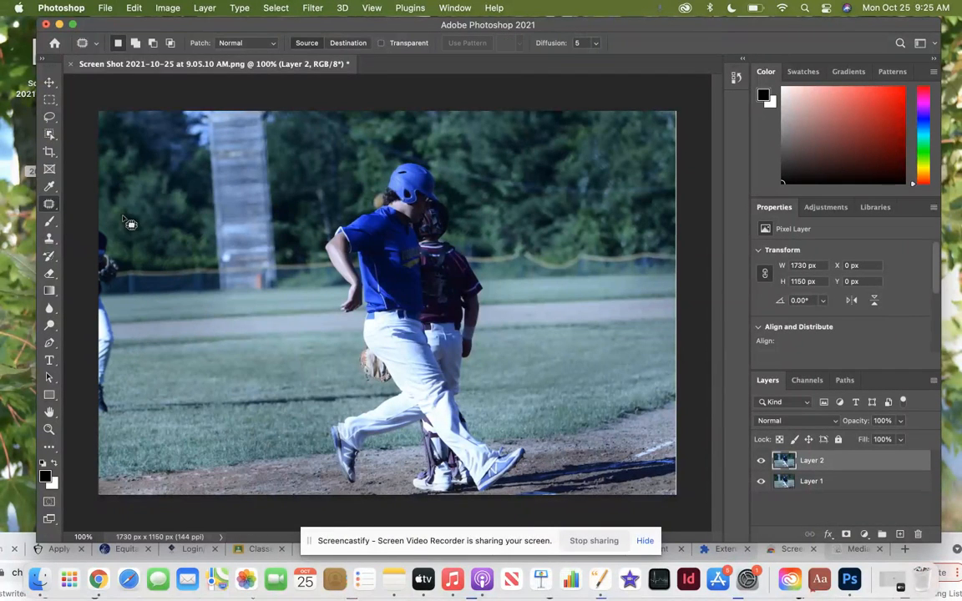
Outline the partly visible player at the photo's left edge and patch him out with the adjacent background.
mouse_move(103, 217)
left_mouse_down()
mouse_move(80, 267)
mouse_move(92, 423)
mouse_move(121, 418)
mouse_move(123, 205)
mouse_move(100, 217)
mouse_move(115, 253)
mouse_move(144, 254)
left_mouse_up()
left_click(87, 240)
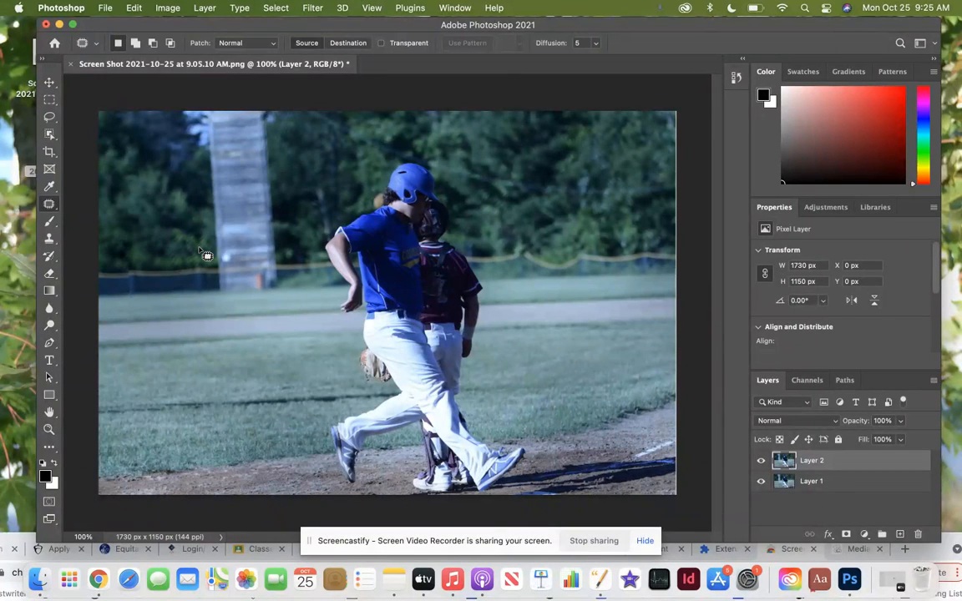
Outline the tall wooden tower down to the grass with a patch selection about 243 × 560 px.
left_click_drag(273, 111, 205, 111)
left_click(197, 125)
mouse_move(270, 111)
left_mouse_down()
mouse_move(203, 112)
mouse_move(234, 291)
left_mouse_up()
mouse_move(283, 293)
left_mouse_down()
mouse_move(209, 297)
mouse_move(202, 96)
left_mouse_up()
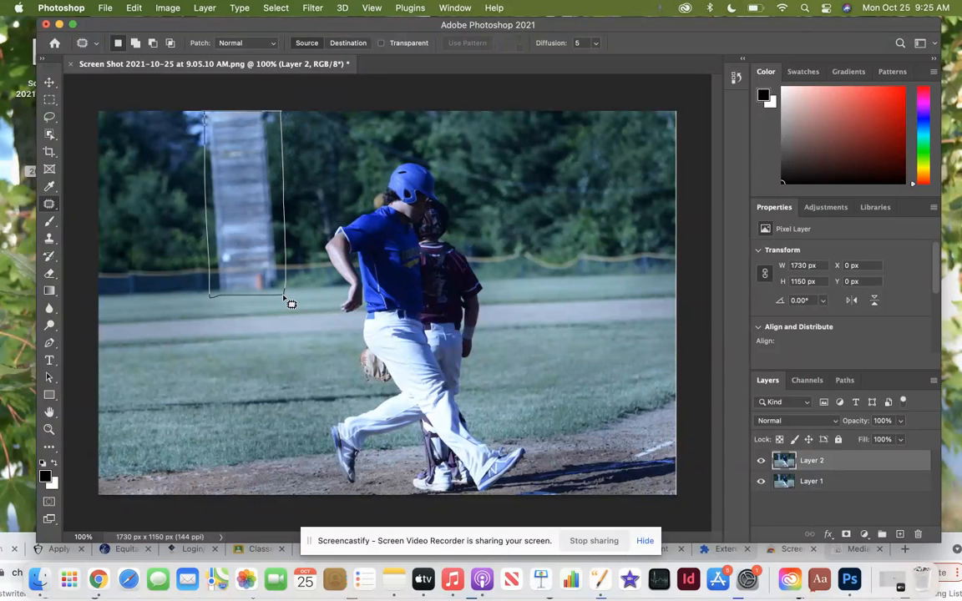
left_click_drag(291, 305, 285, 296)
Try patching the tower with the trees on its left and with the trees behind the catcher, undoing each patch.
mouse_move(245, 211)
left_mouse_down()
mouse_move(217, 235)
mouse_move(184, 234)
left_mouse_up()
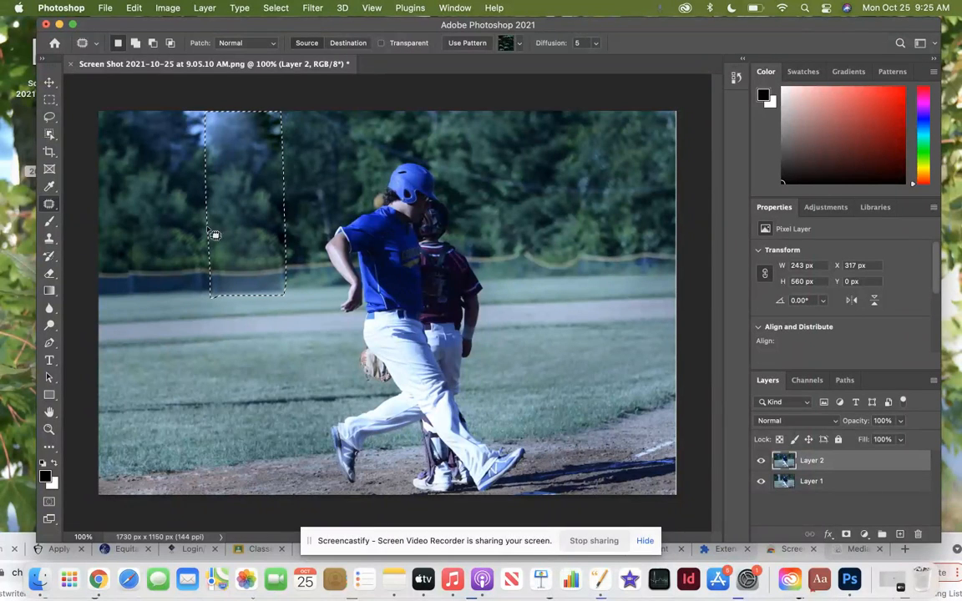
key("super+z")
left_click_drag(242, 217, 573, 216)
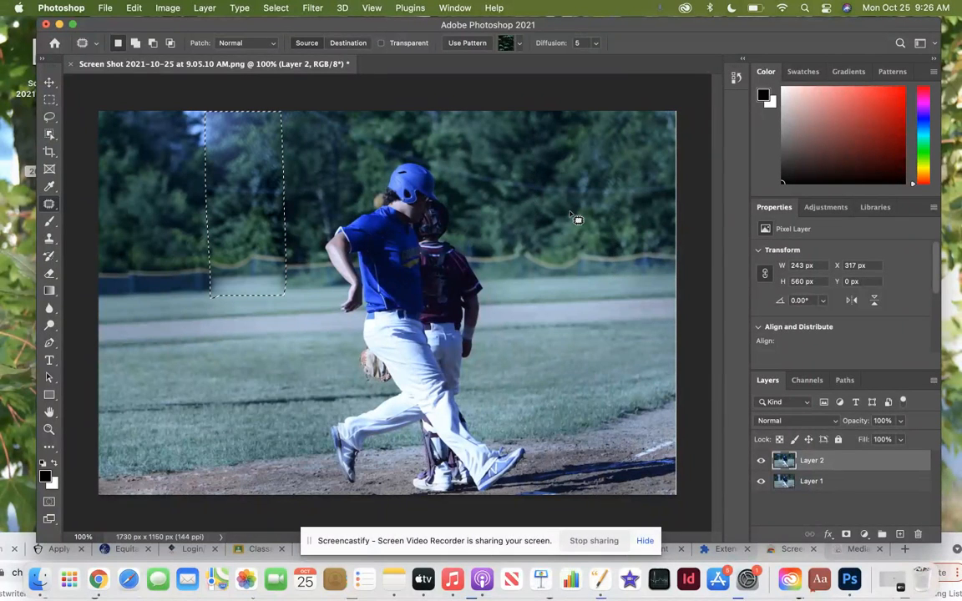
left_click(86, 193)
key("super+z")
Patch out the tower using the trees and fence to its left.
left_click_drag(251, 207, 155, 207)
left_click(84, 178)
left_click_drag(254, 193, 176, 191)
Outline the leftover tower area, about 319 × 558 px, and patch it with the trees to its left.
mouse_move(247, 122)
left_mouse_down()
mouse_move(253, 114)
mouse_move(171, 108)
mouse_move(211, 298)
mouse_move(272, 305)
left_mouse_up()
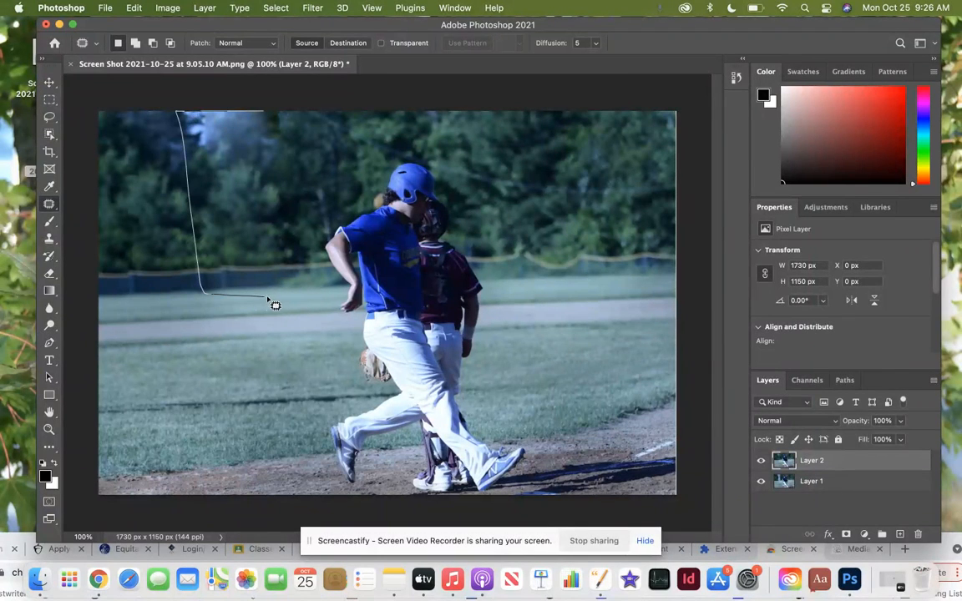
left_click_drag(258, 107, 250, 109)
left_click_drag(229, 164, 140, 160)
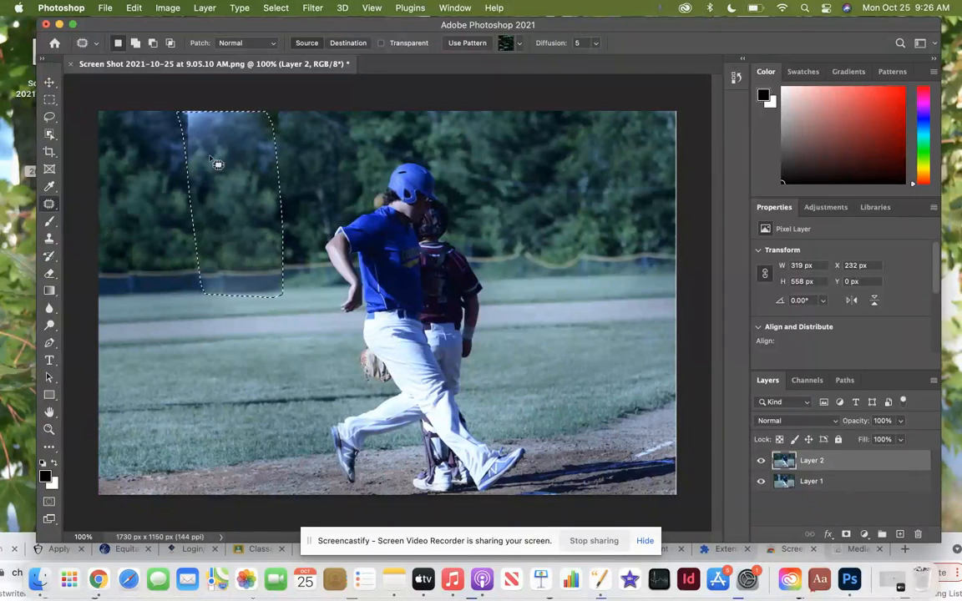
left_click(287, 122)
Patch the remaining bright spot at the top of the former tower area with the darker trees to its right.
mouse_move(269, 115)
left_mouse_down()
mouse_move(175, 101)
mouse_move(257, 175)
mouse_move(283, 116)
mouse_move(256, 125)
mouse_move(351, 136)
left_mouse_up()
left_click(389, 135)
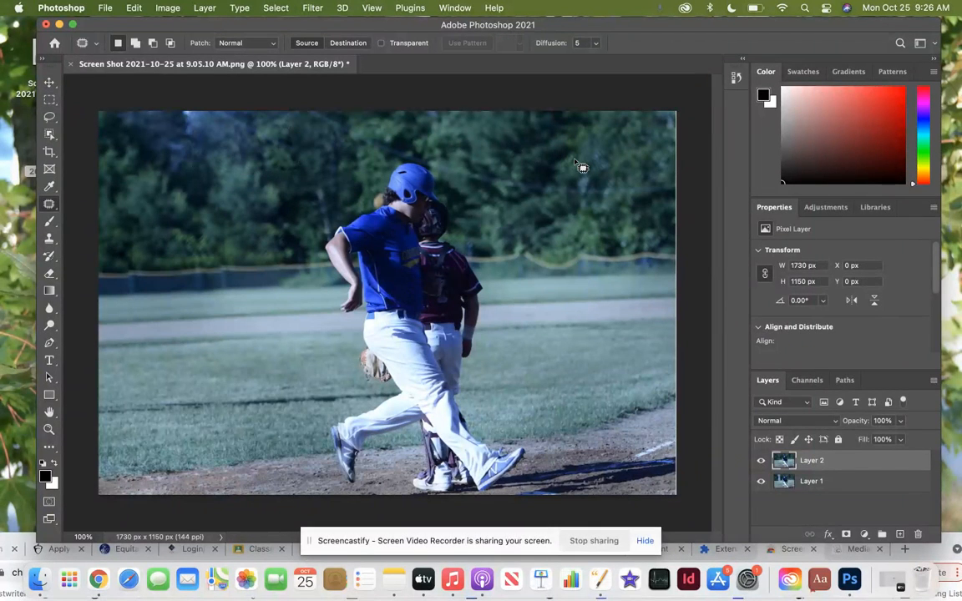
left_click_drag(926, 532, 947, 555)
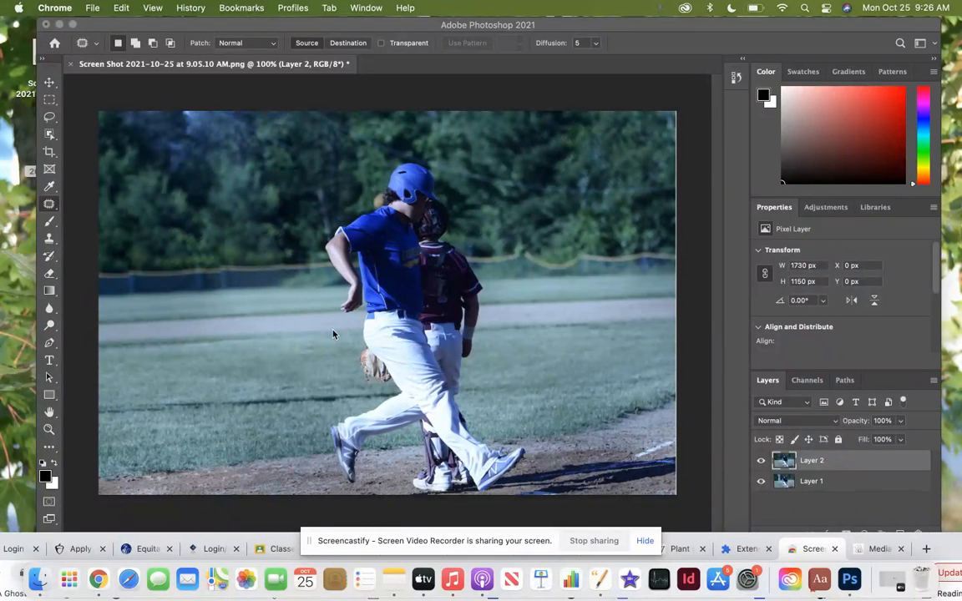
left_click(384, 370)
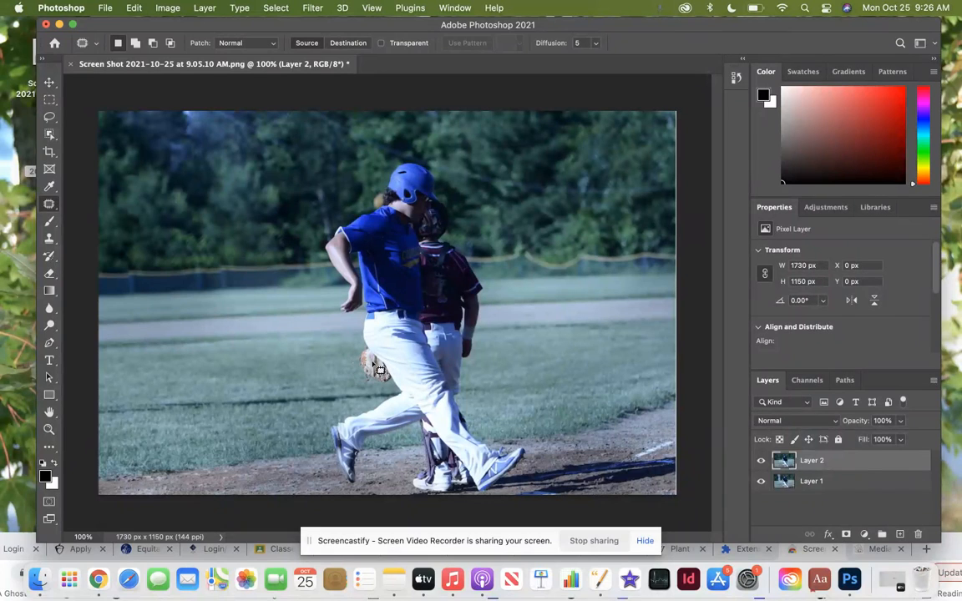
Outline the glove behind the runner's thigh, about 131 × 151 px, and patch it with the grass to its left.
mouse_move(362, 345)
left_mouse_down()
mouse_move(355, 379)
mouse_move(385, 402)
left_mouse_up()
left_click_drag(380, 360, 377, 368)
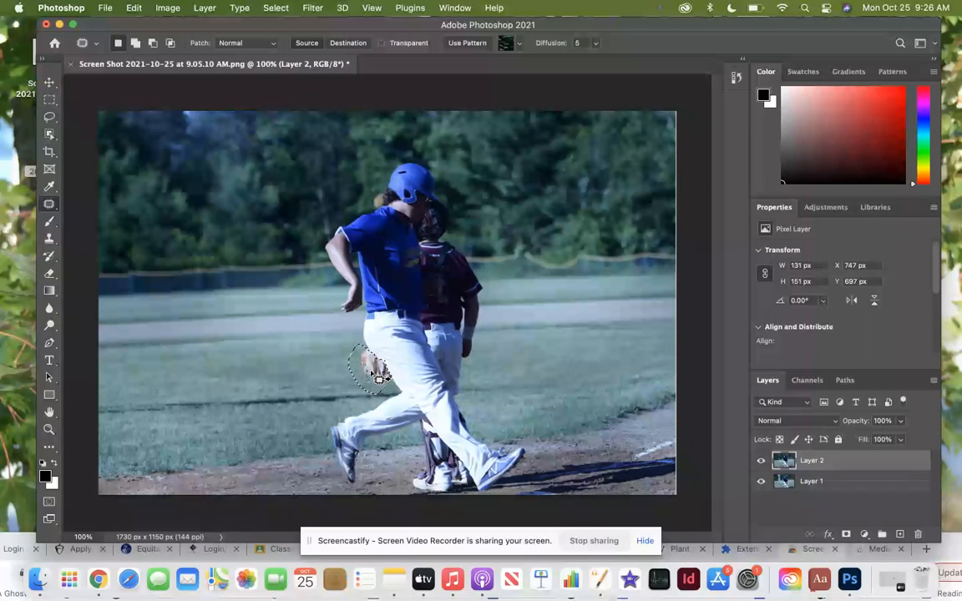
mouse_move(369, 375)
left_mouse_down()
mouse_move(315, 377)
mouse_move(376, 365)
mouse_move(332, 365)
mouse_move(373, 370)
left_mouse_up()
left_click(297, 366)
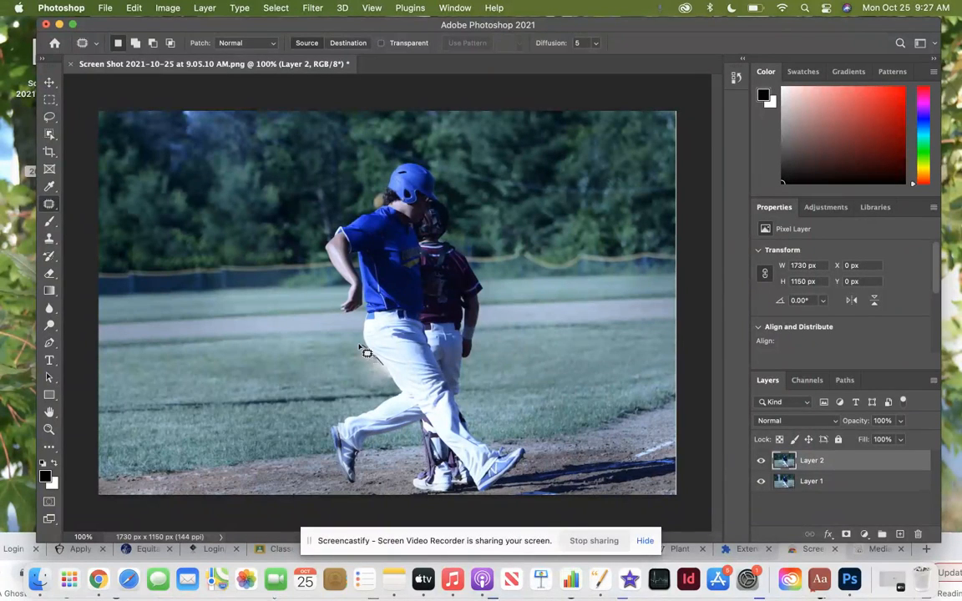
Outline the smudge left beside the runner's thigh, about 124 × 107 px, and patch it with clean grass.
left_click_drag(384, 367, 294, 365)
left_click(345, 371)
left_click_drag(365, 357, 307, 370)
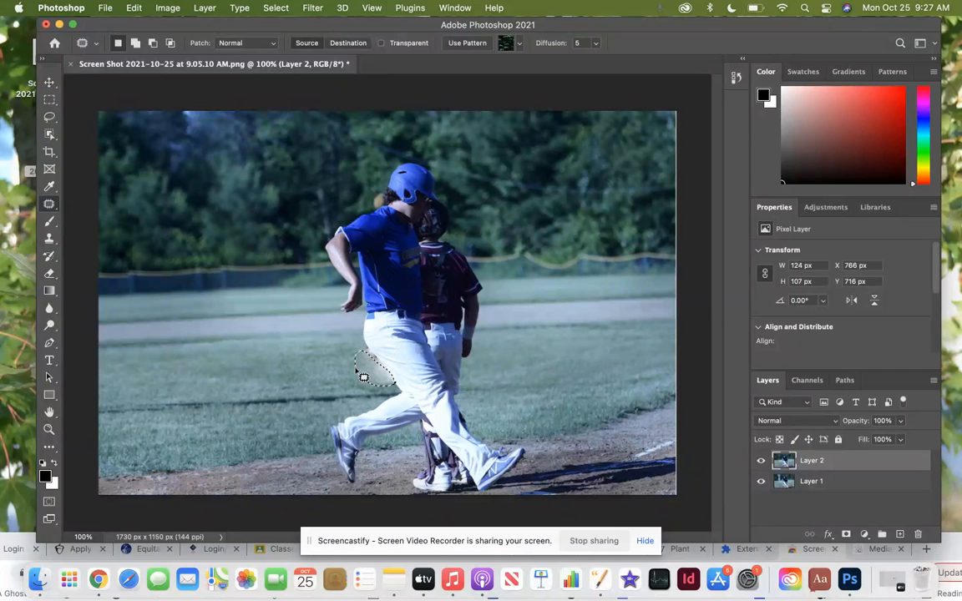